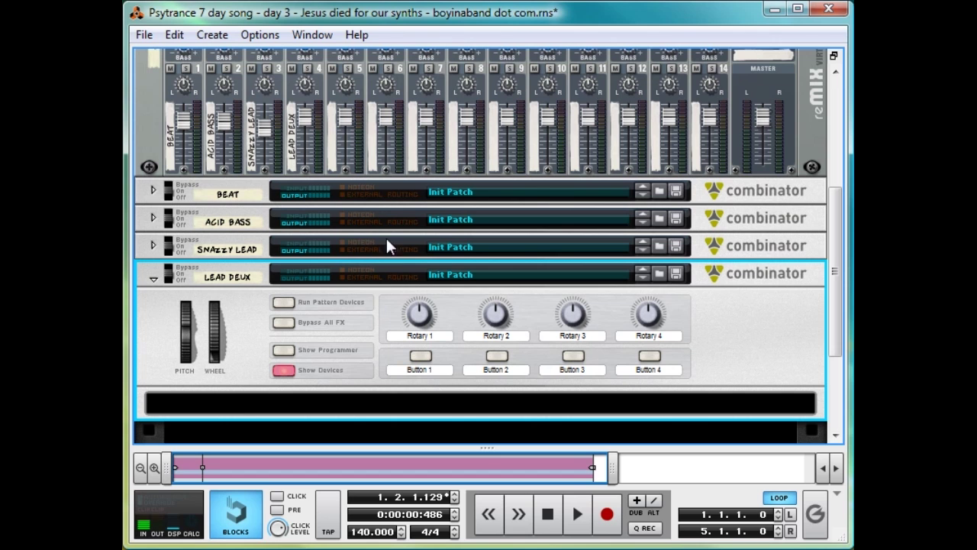
Step: Create a microMIX line mixer and a Thor synthesizer inside the Lead deux Combinator
right_click(544, 405)
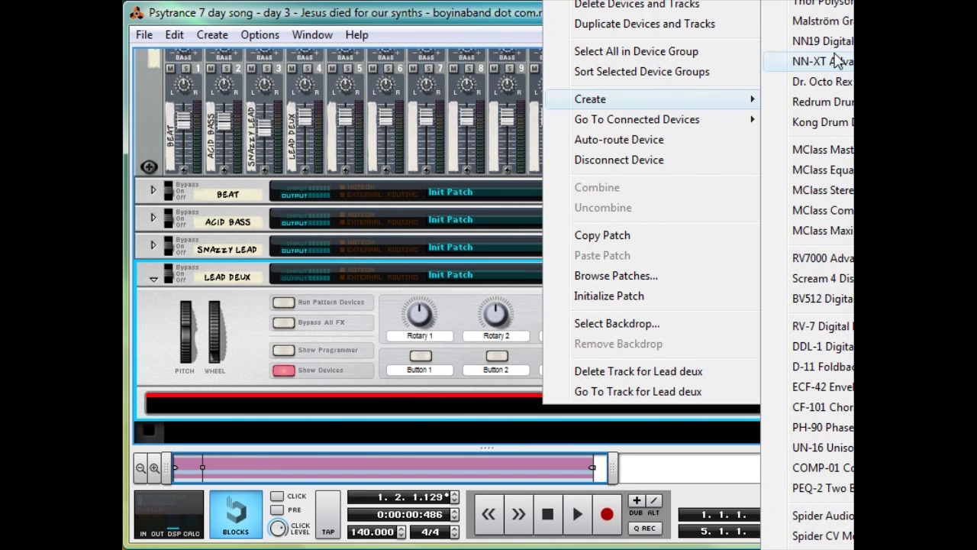
click(810, 9)
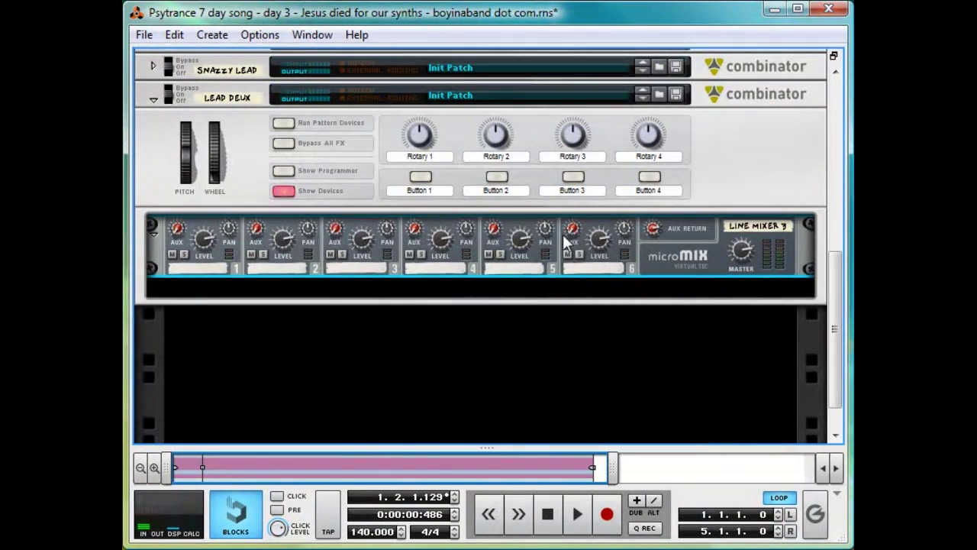
right_click(648, 298)
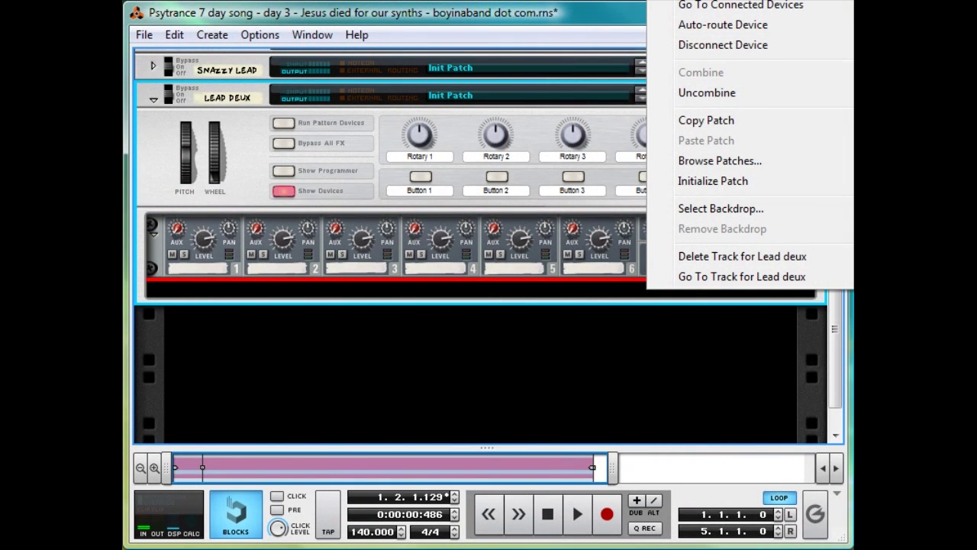
click(809, 8)
Step: Initialize the patch of the new Thor synthesizer and show its programmer
right_click(748, 304)
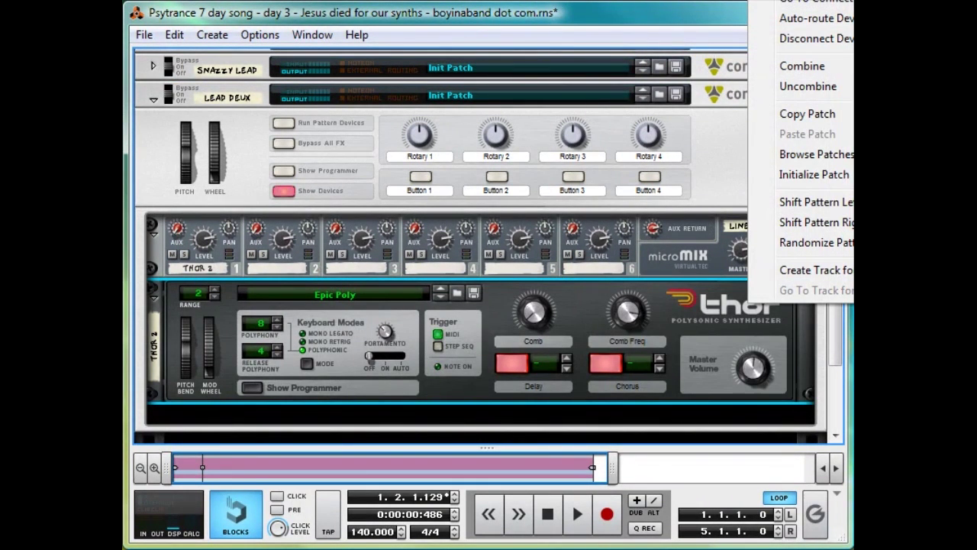
click(814, 174)
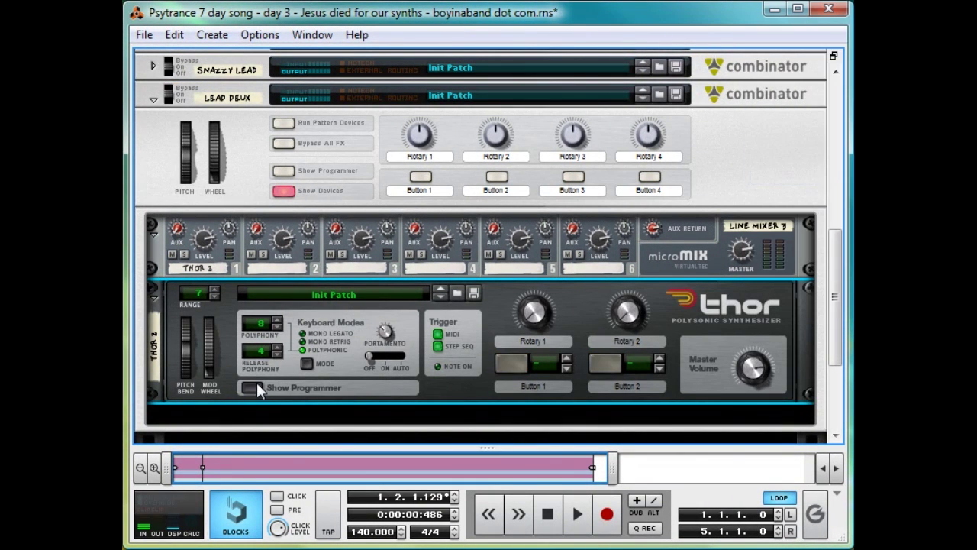
click(256, 387)
Step: Load a Multi Osc into both the oscillator 1 and oscillator 2 slots of Thor
scroll(252, 321, down, 2)
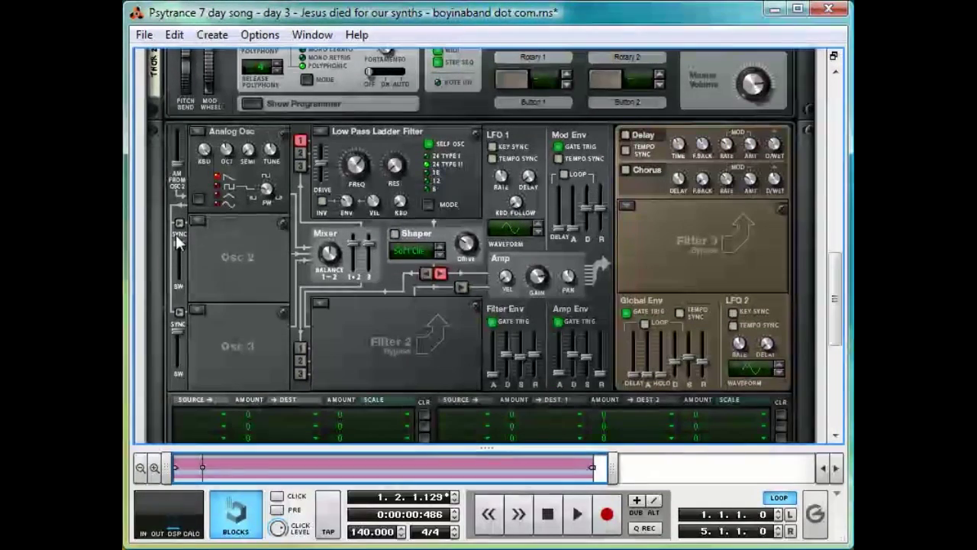
click(198, 131)
click(263, 231)
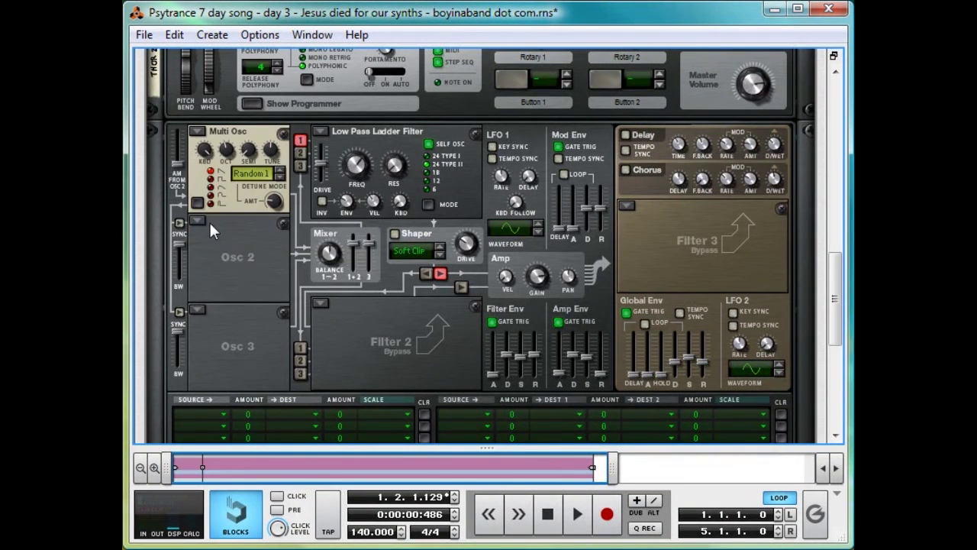
click(200, 220)
click(255, 324)
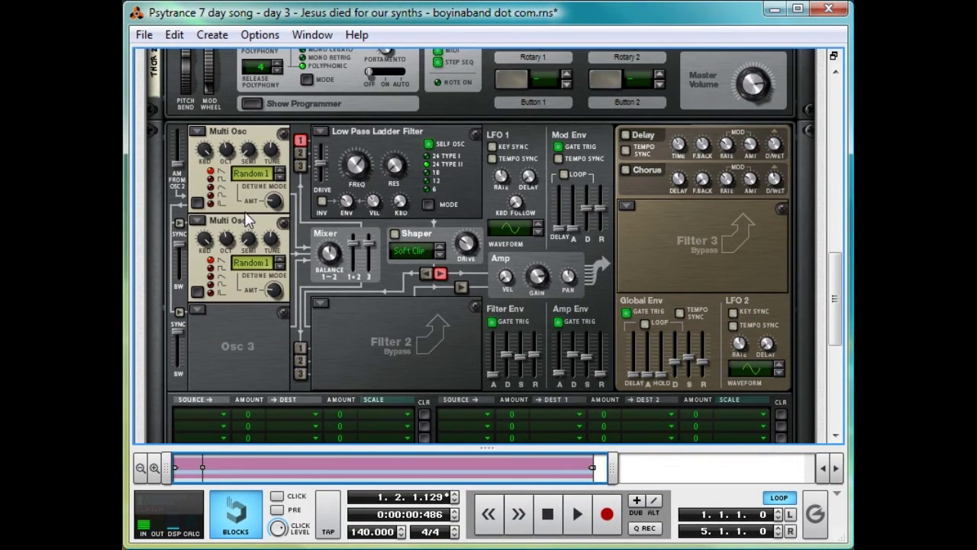
Step: Paste the copied note clips onto the Lead deux track across the four bars of Block 1, then return to the rack
mouse_move(227, 257)
key(F7)
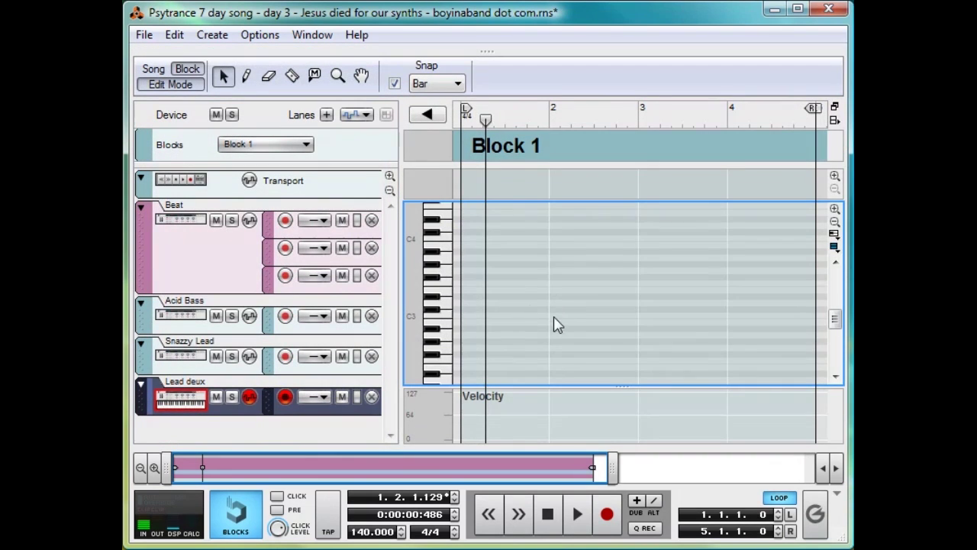
key(ctrl+v)
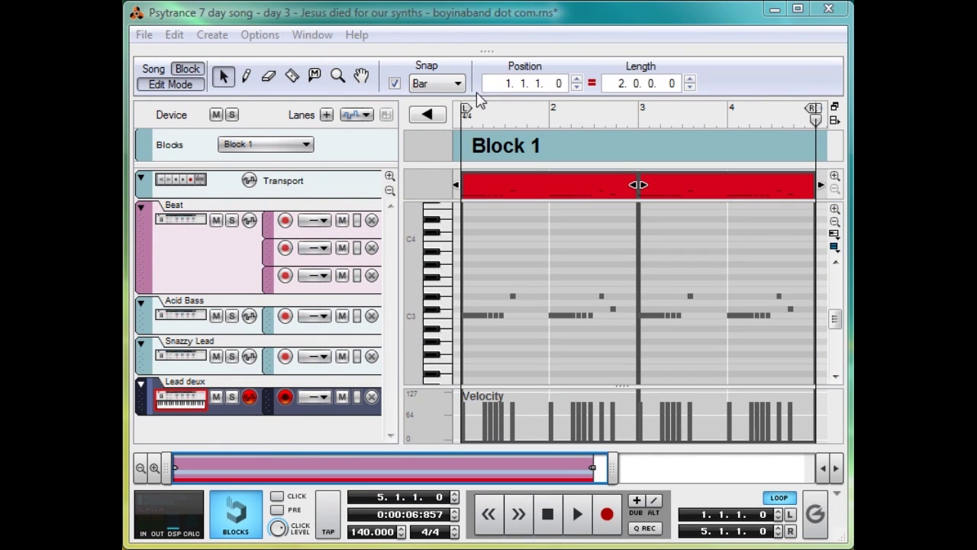
key(F7)
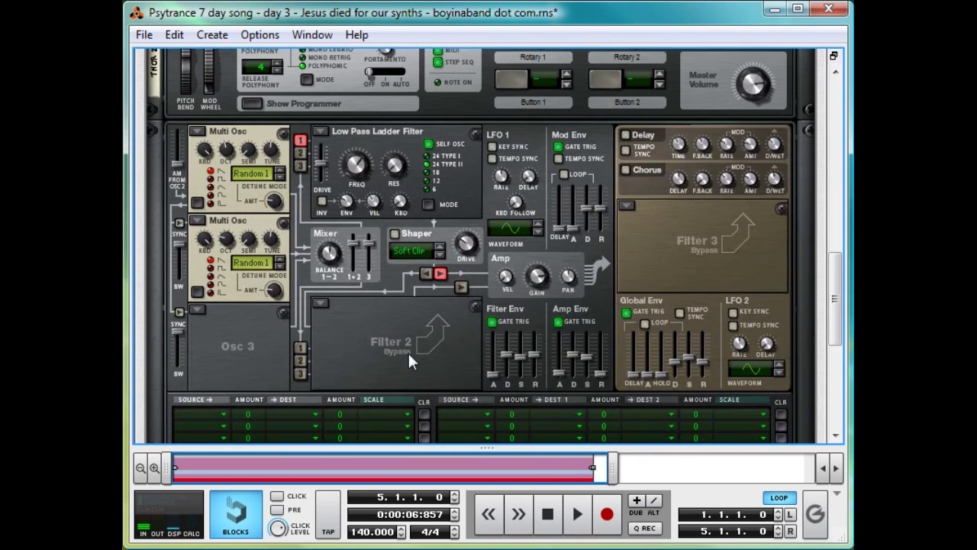
Step: Route oscillator 2 into Filter 1 and play the block from the start with the Lead deux mixer channel soloed
click(301, 153)
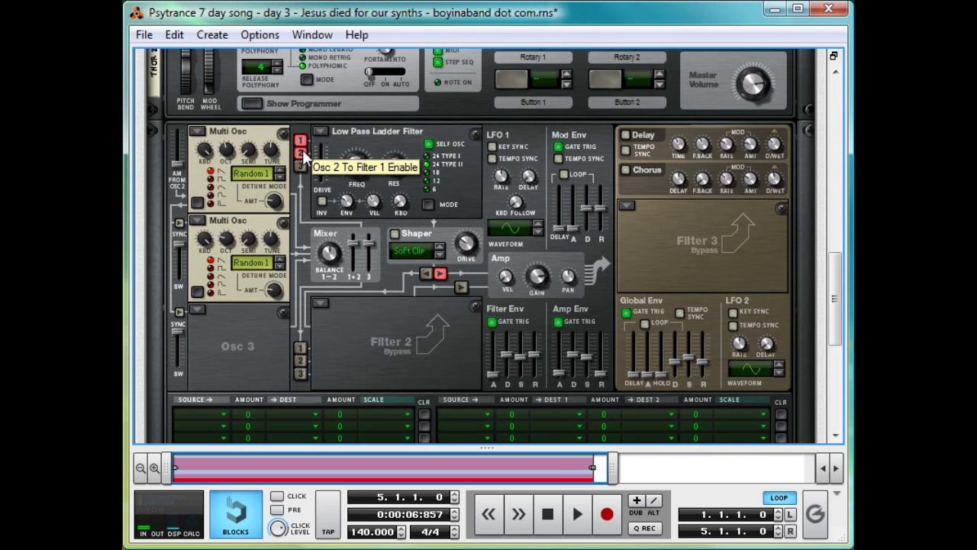
scroll(440, 269, up, 5)
key(KP_0)
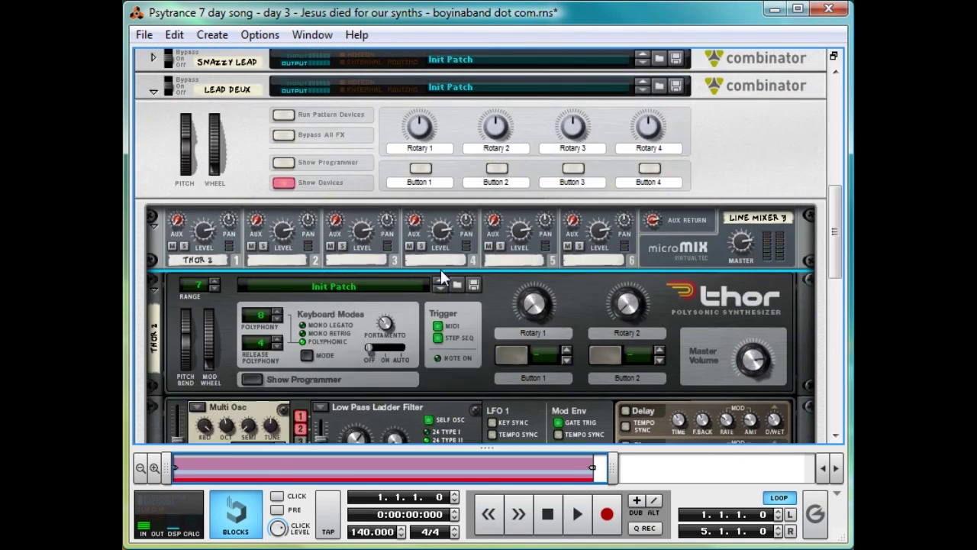
scroll(441, 269, up, 8)
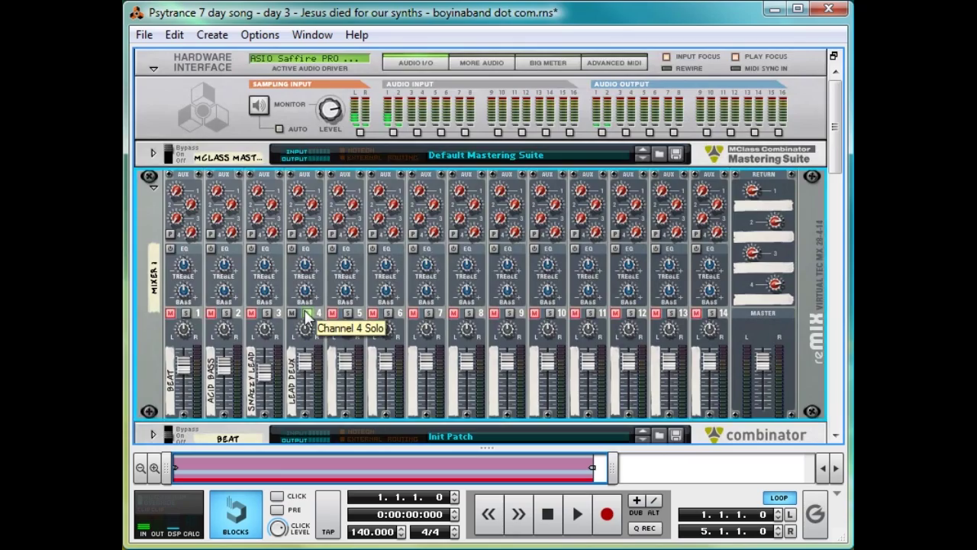
scroll(307, 319, down, 8)
key(space)
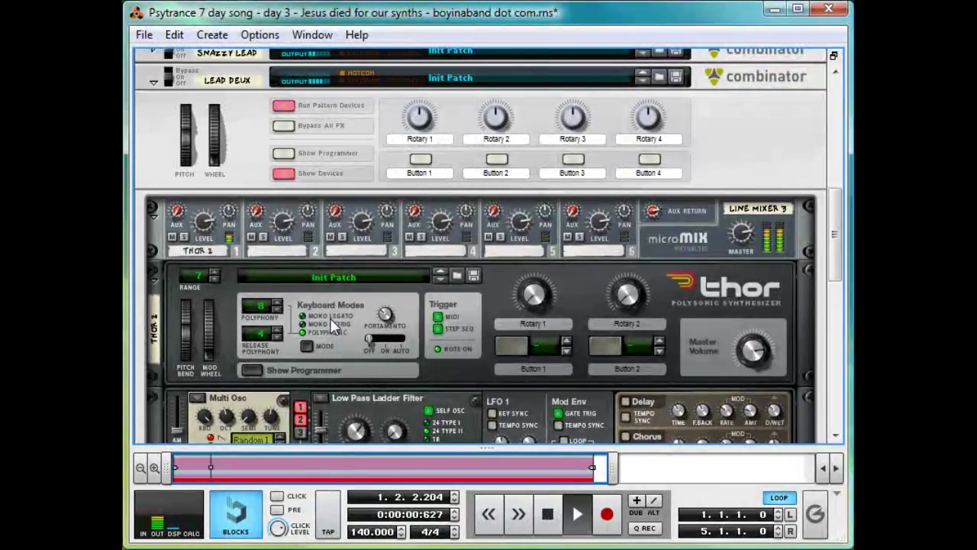
Step: Adjust the Low Pass Ladder Filter's frequency and play the loop to hear it
scroll(330, 317, down, 4)
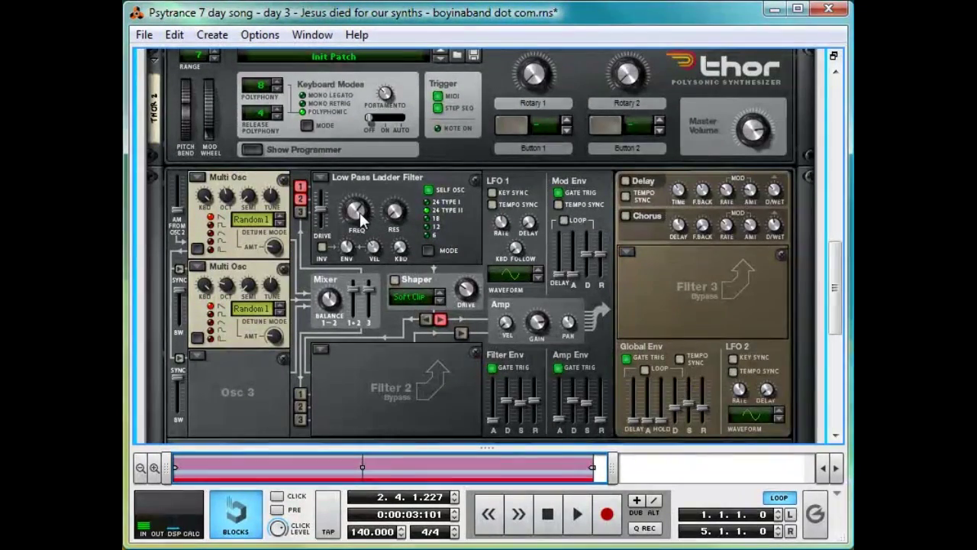
drag(359, 213, 364, 246)
key(space)
Step: Turn on the Shaper in Bipulse mode, adjust its drive, and raise the Amp Env sustain to maximum
click(394, 280)
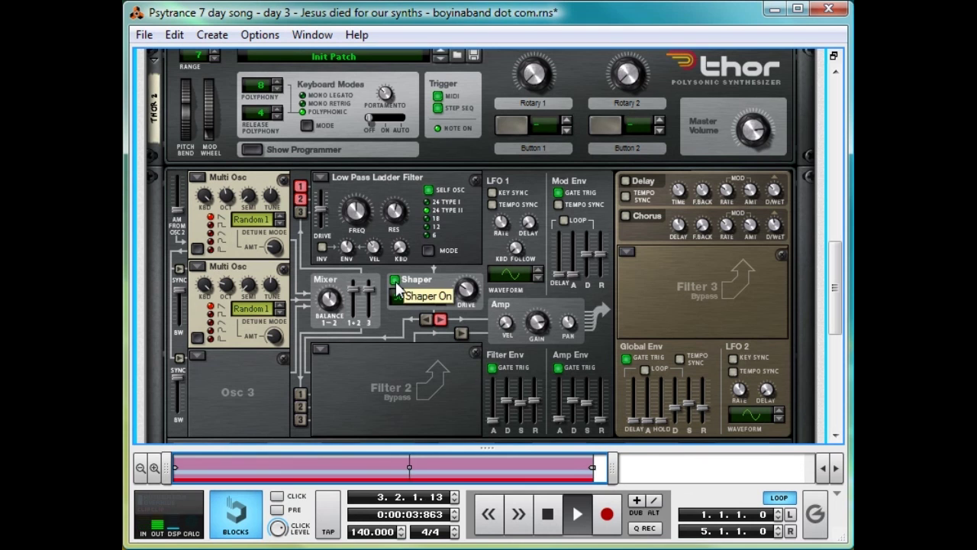
click(441, 301)
click(441, 301)
click(441, 302)
click(441, 300)
drag(467, 290, 513, 249)
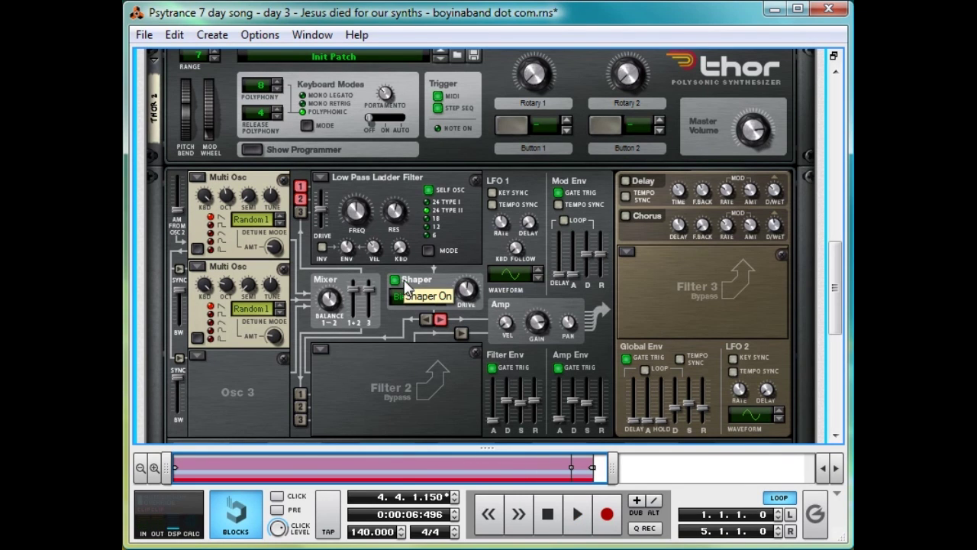
drag(587, 402, 587, 380)
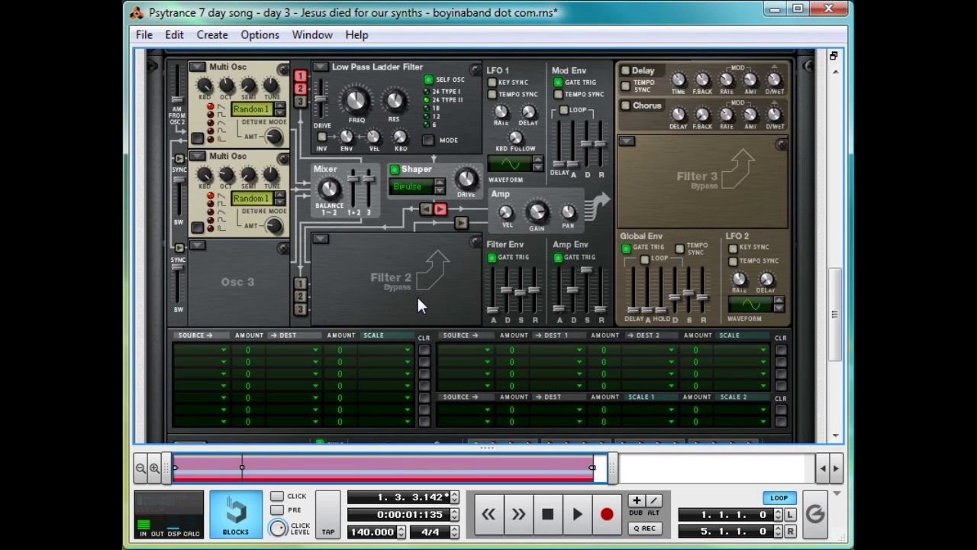
Step: Route the Shaper through a new State Variable Filter in the Filter 2 slot and send that filter's output to the Amp
click(426, 210)
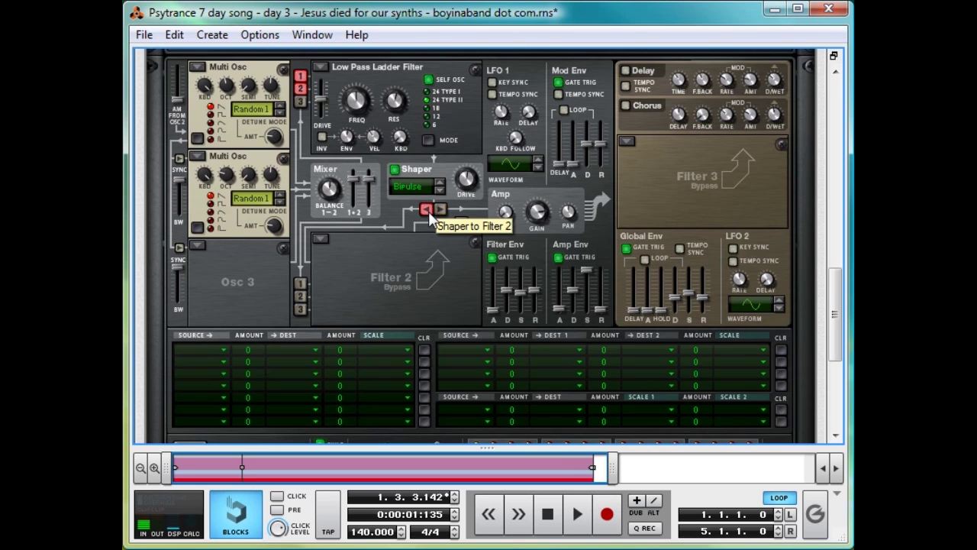
click(322, 238)
click(374, 279)
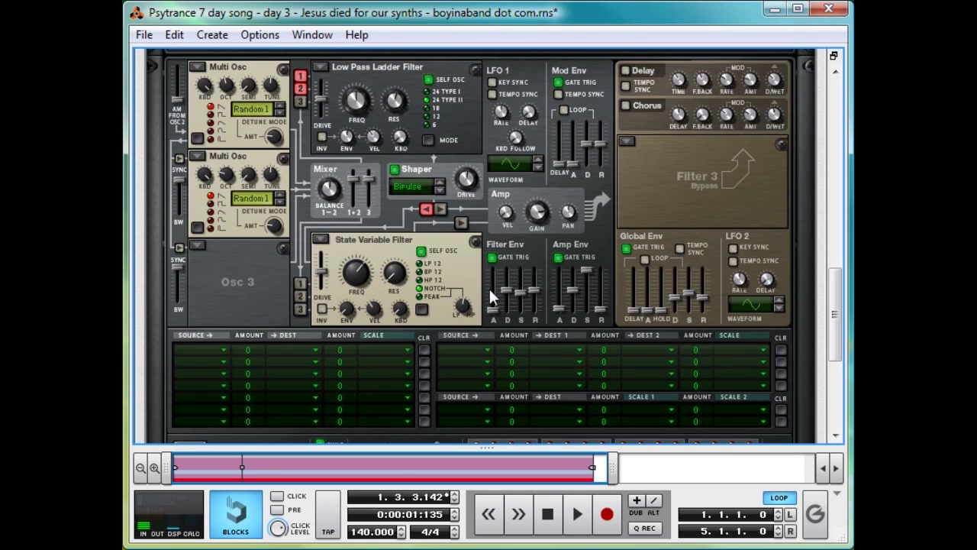
key(space)
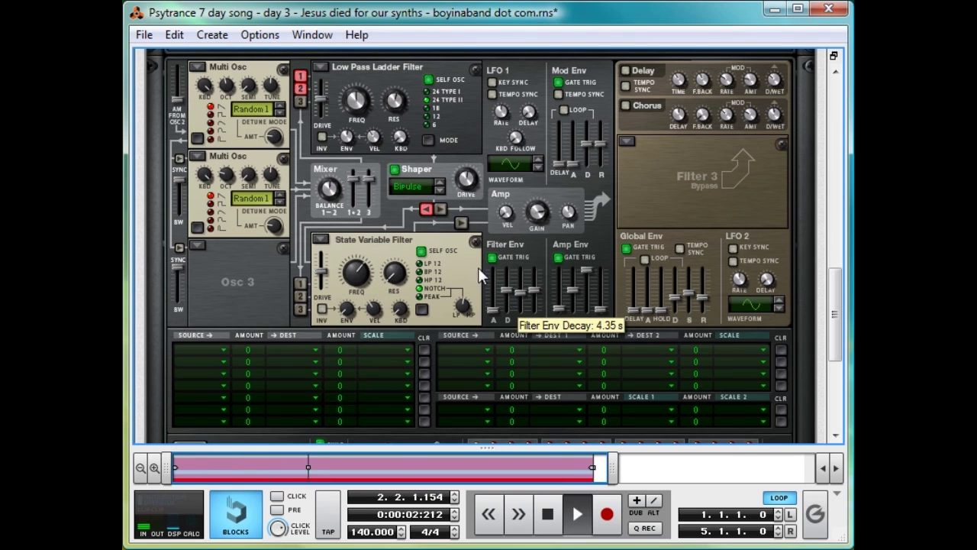
click(461, 224)
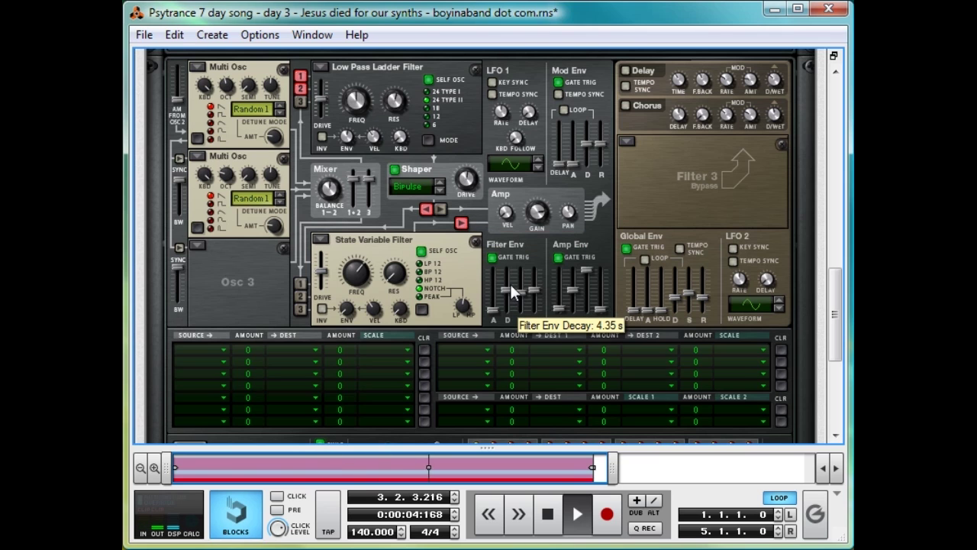
Step: Shorten the Filter Env decay while the loop plays, then stop playback
drag(504, 313, 498, 365)
key(space)
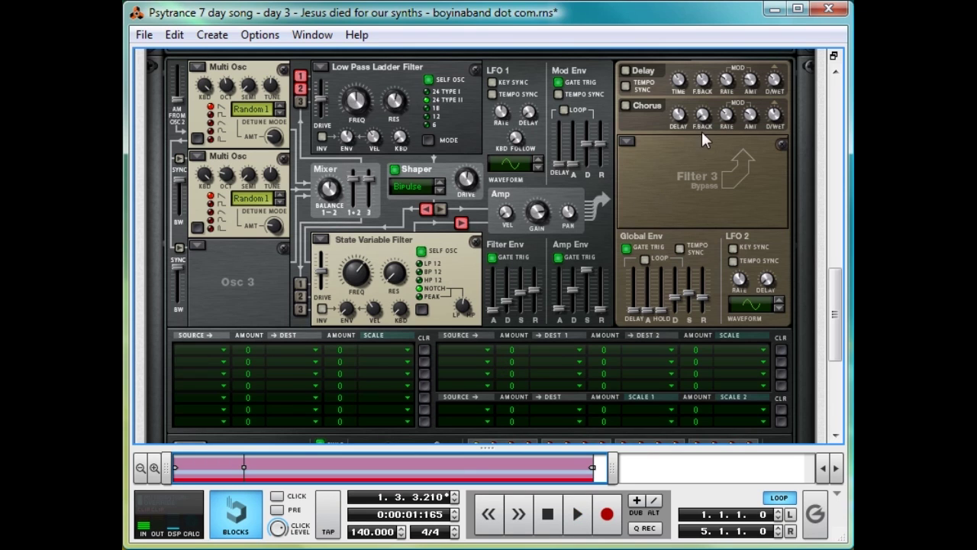
Step: Load a State Variable Filter into the Filter 3 slot and turn on the Delay with tempo sync
click(627, 142)
click(664, 181)
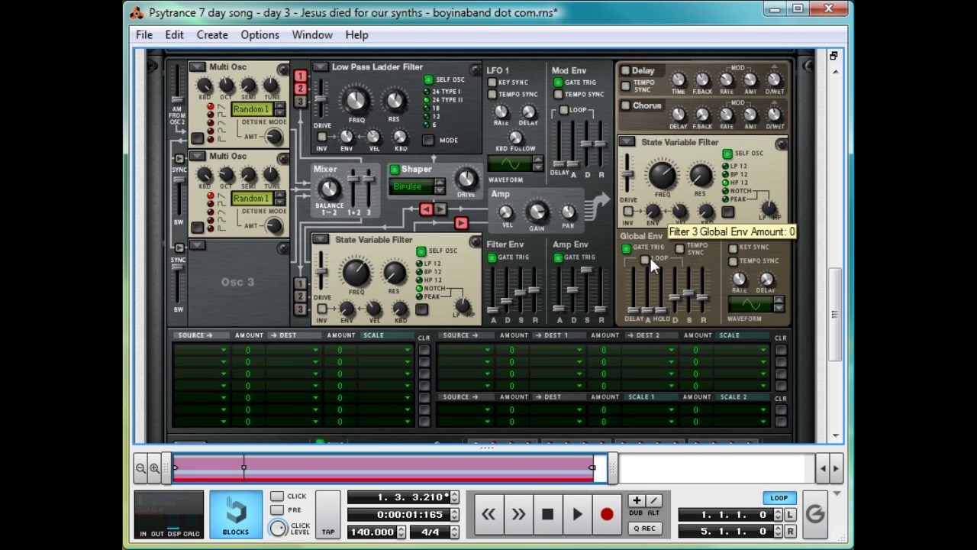
key(space)
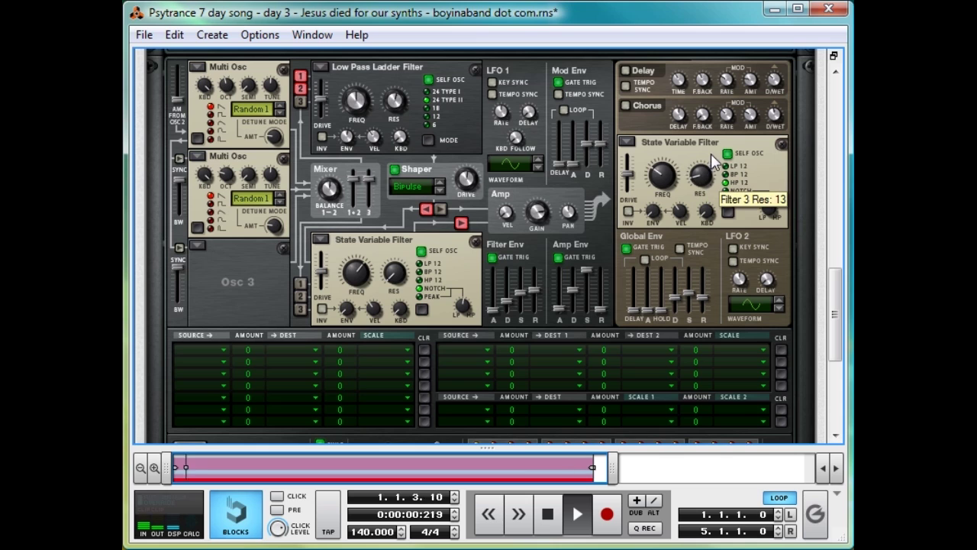
click(624, 70)
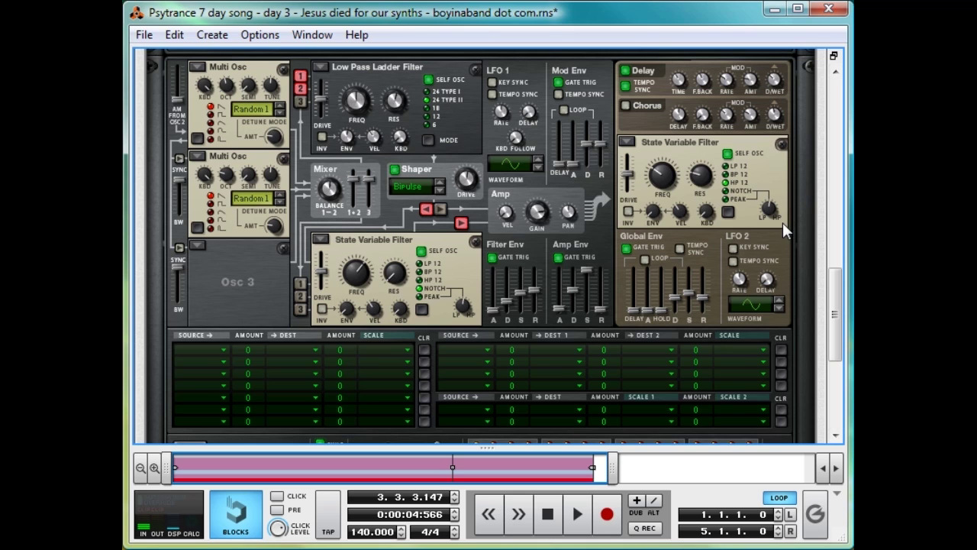
Step: Tempo-sync LFO 2 and assign it in the modulation matrix to Filter 1 resonance
click(732, 262)
click(485, 349)
click(585, 211)
click(546, 351)
mouse_move(687, 10)
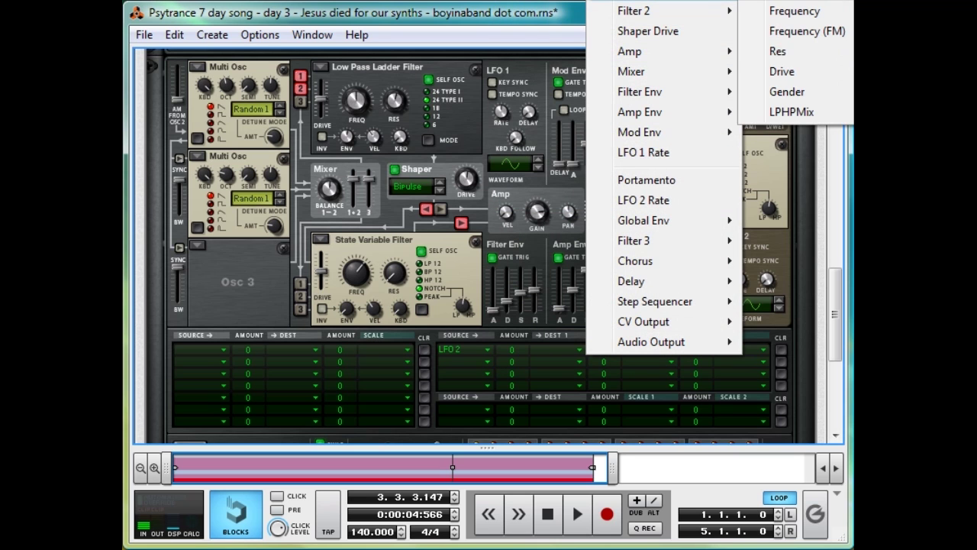
click(787, 51)
Step: Add Filter 2 frequency as LFO 2's second destination and set the modulation amounts to 30 and 29
click(665, 349)
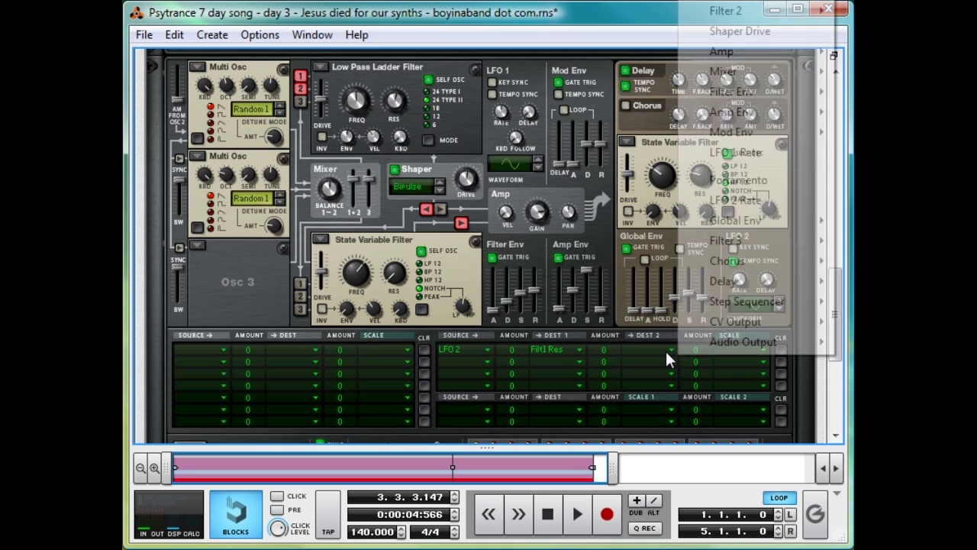
mouse_move(794, 12)
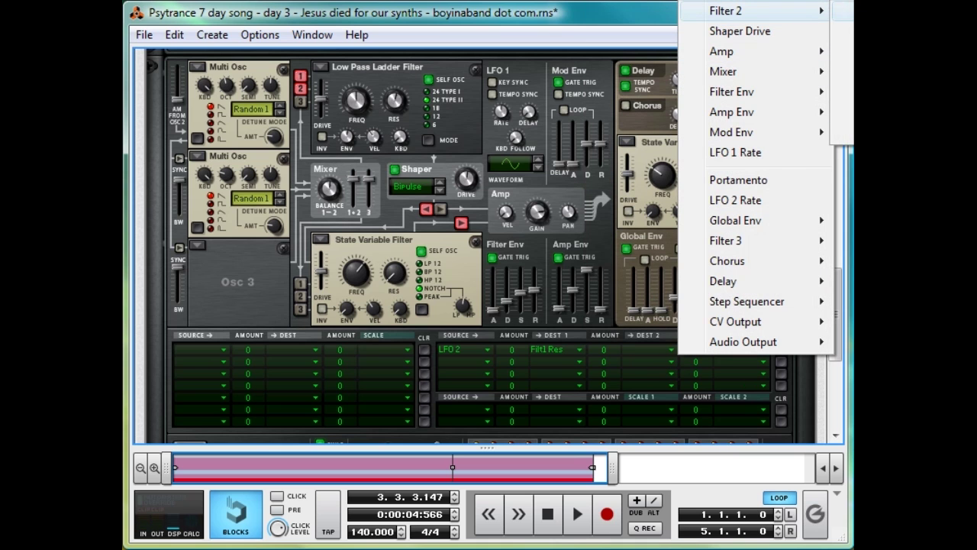
click(843, 31)
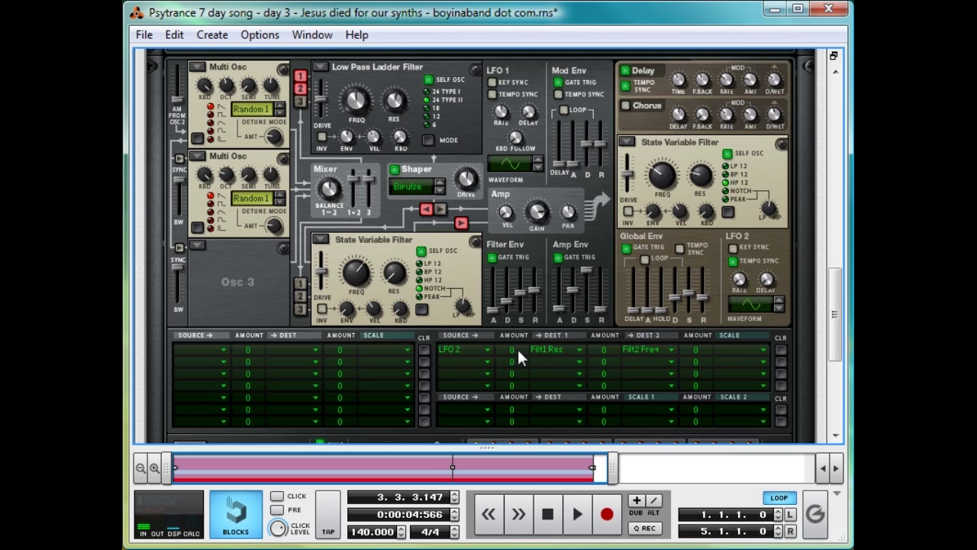
drag(516, 347, 544, 309)
drag(615, 346, 648, 310)
Step: Set the Delay's dry/wet level to 17 while listening to the loop
scroll(565, 175, down, 2)
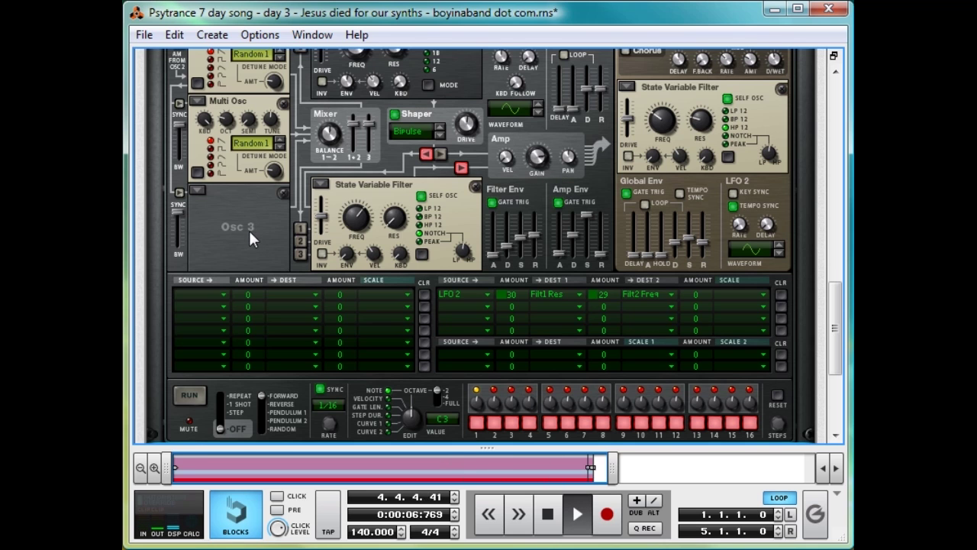
scroll(249, 230, up, 6)
drag(769, 204, 772, 234)
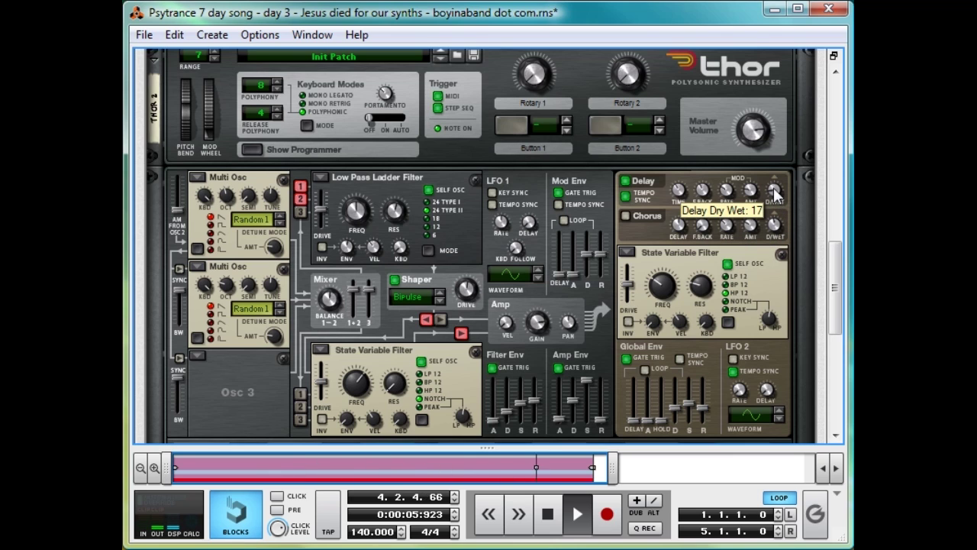
drag(775, 197, 772, 199)
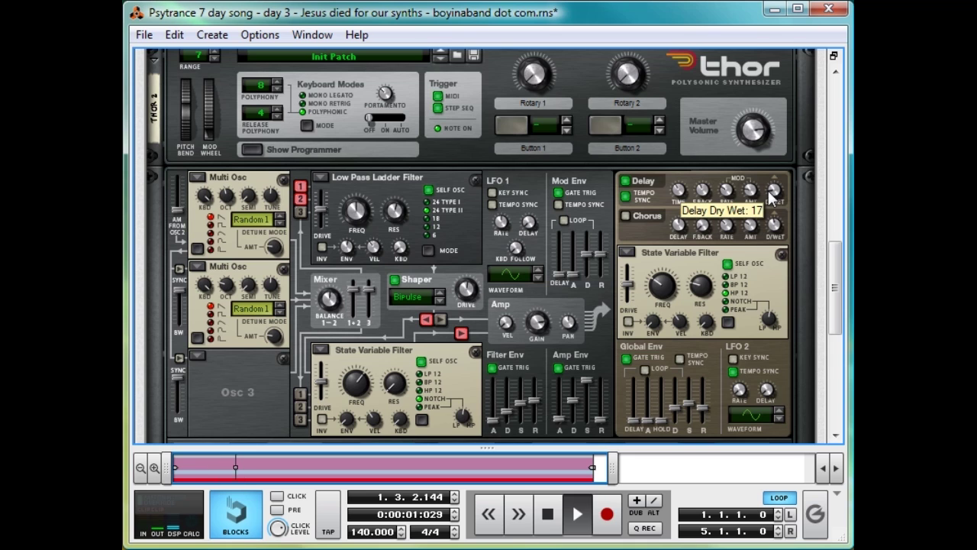
scroll(747, 213, down, 6)
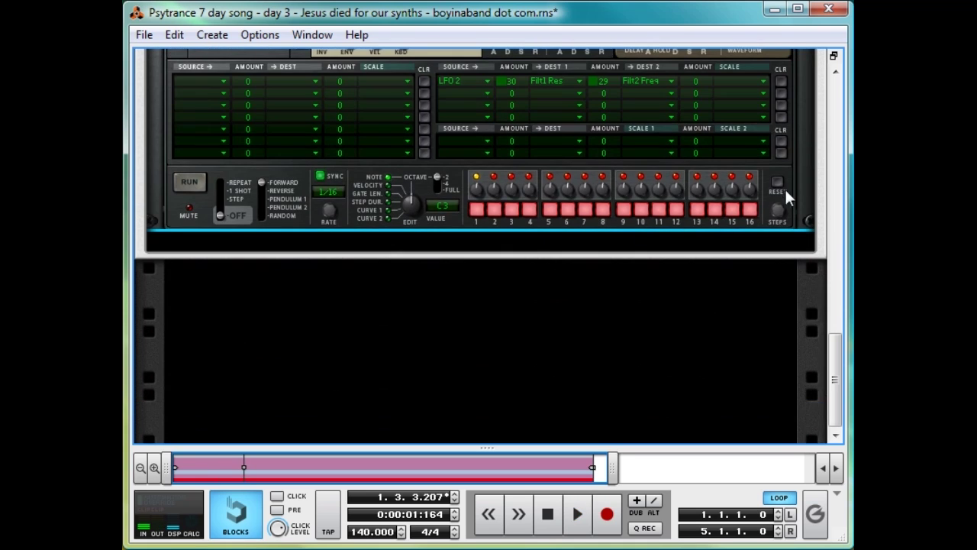
Step: Add an MClass Equalizer below the Thor and use Parametric 2 for a broad boost around 300 Hz
right_click(796, 187)
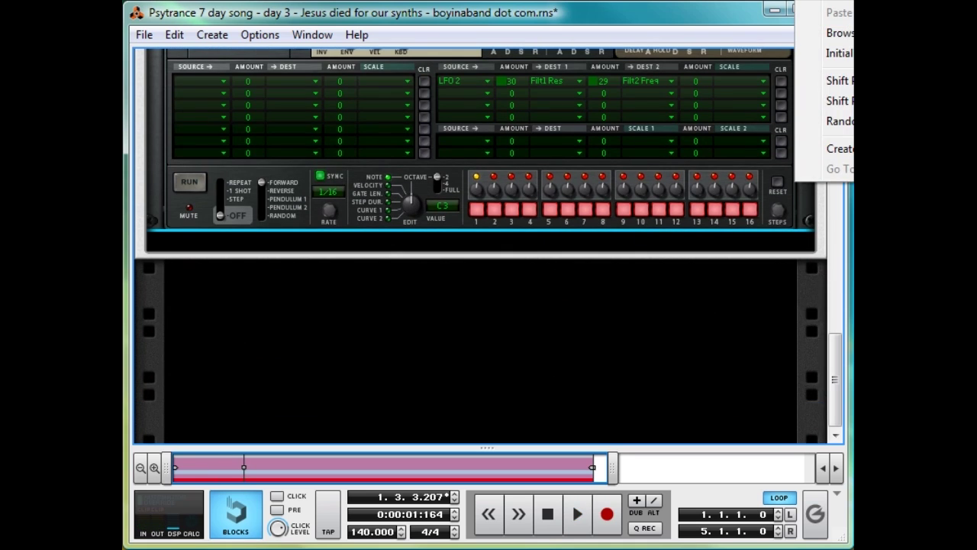
click(839, 148)
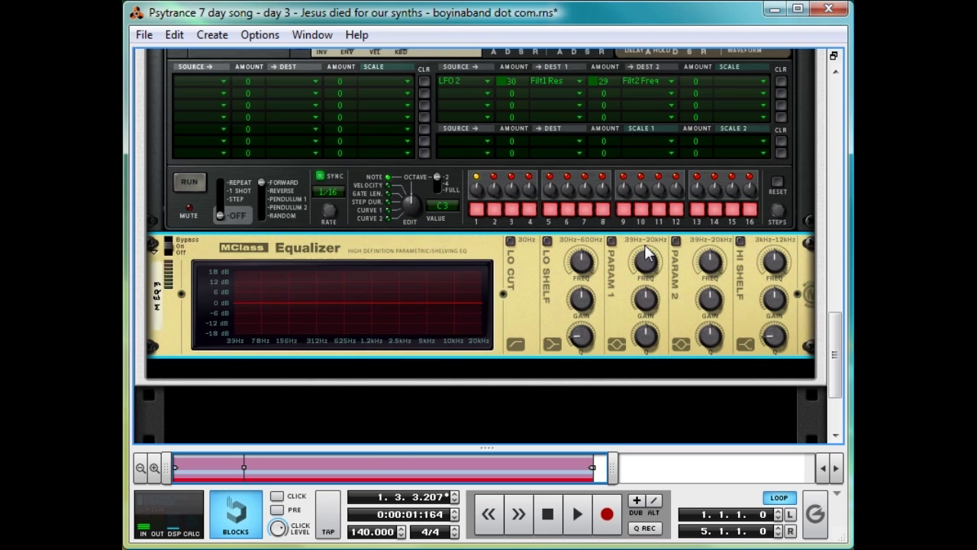
drag(700, 269, 657, 413)
drag(661, 426, 660, 445)
drag(721, 301, 743, 239)
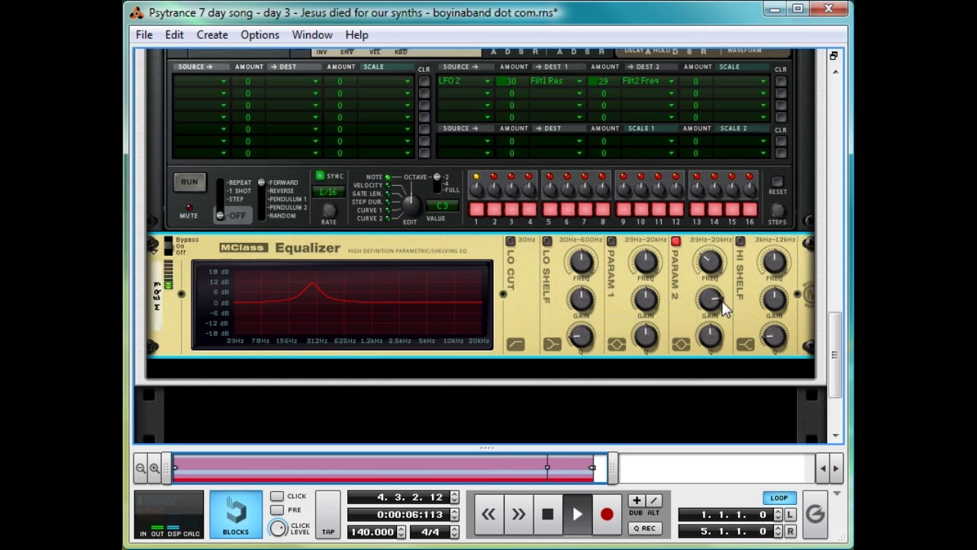
drag(707, 336, 697, 386)
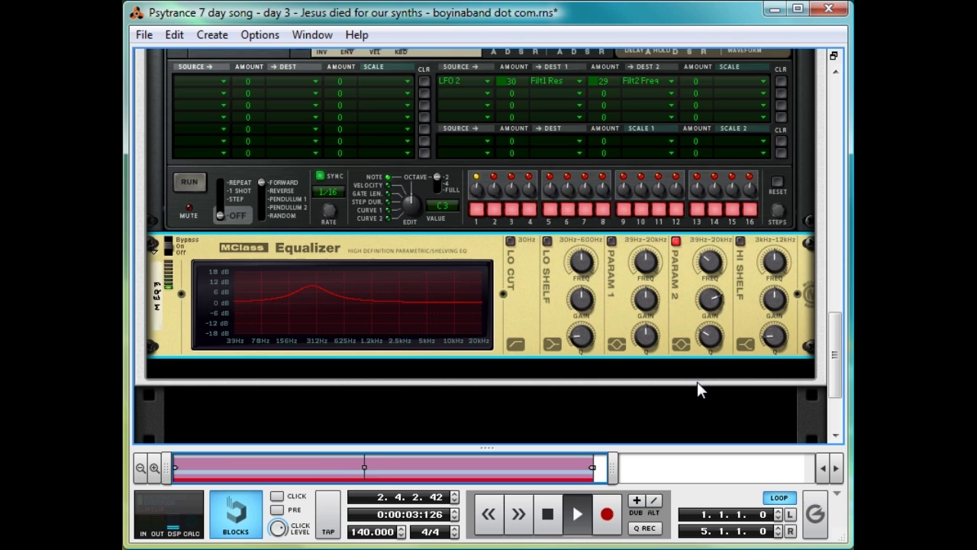
Step: Compare the playing loop with the equalizer's Parametric 2 band off and on, leave it enabled, and stop playback
click(676, 243)
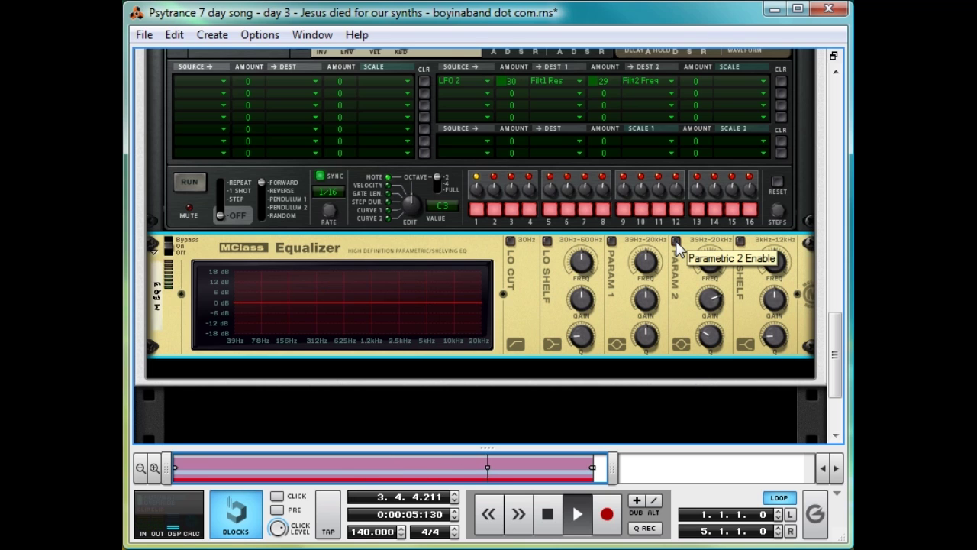
click(675, 242)
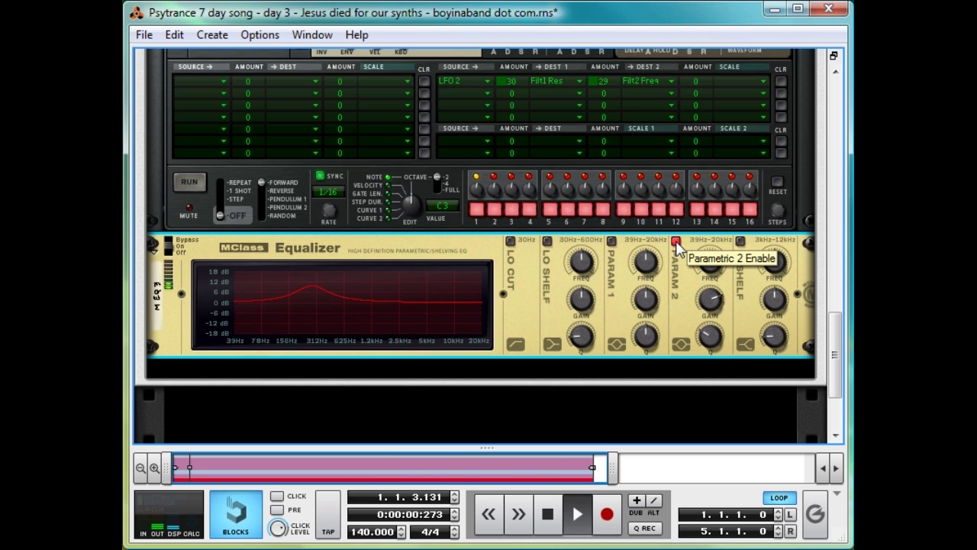
key(space)
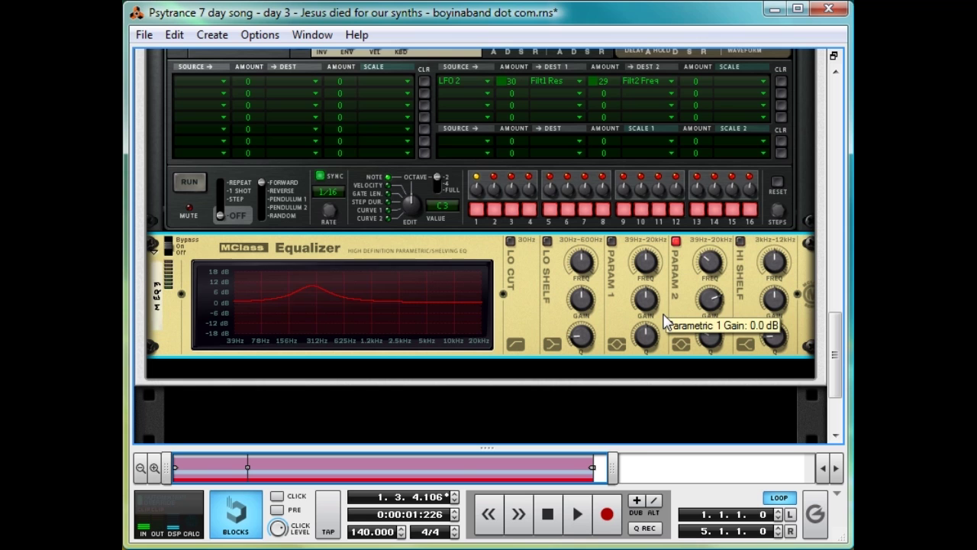
Step: Add an MClass Compressor after the equalizer and raise its input gain
right_click(542, 309)
mouse_move(633, 124)
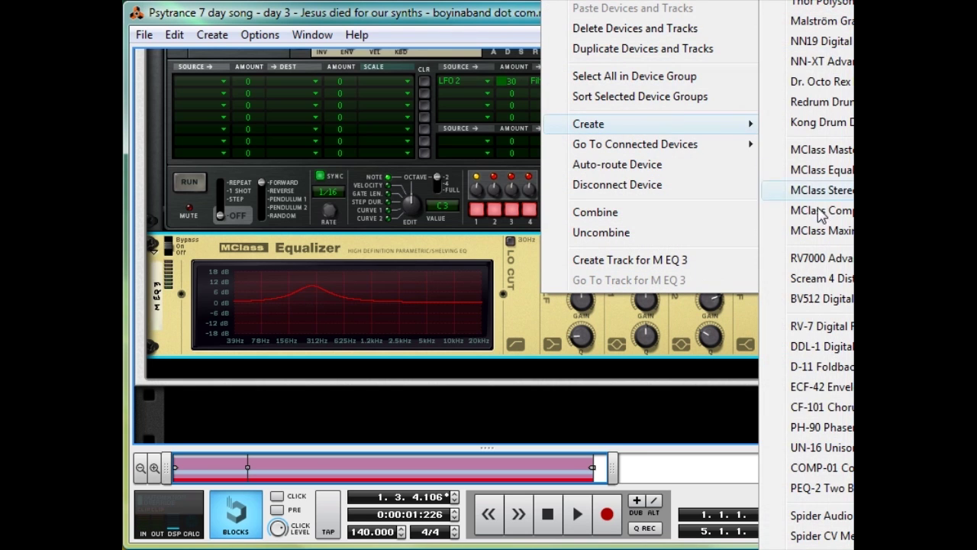
click(821, 211)
scroll(517, 283, down, 2)
drag(341, 292, 386, 203)
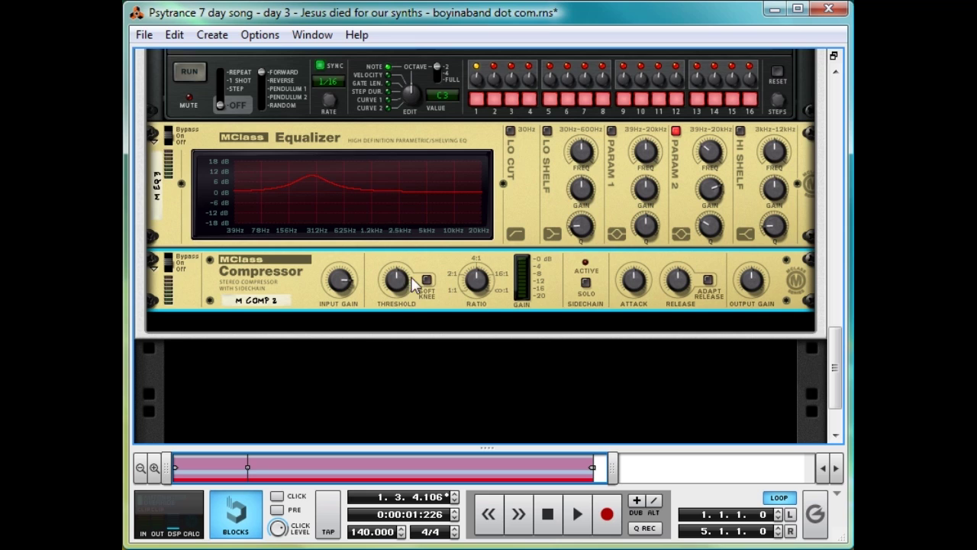
Step: Lower the compressor's threshold, shorten its release, and audition the loop
mouse_move(397, 302)
drag(396, 308, 399, 314)
drag(669, 283, 634, 418)
key(space)
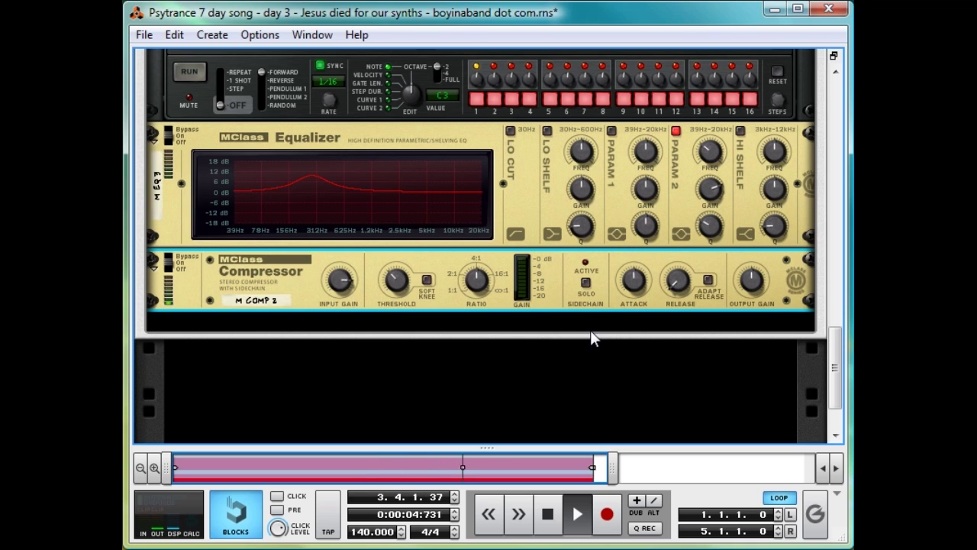
key(space)
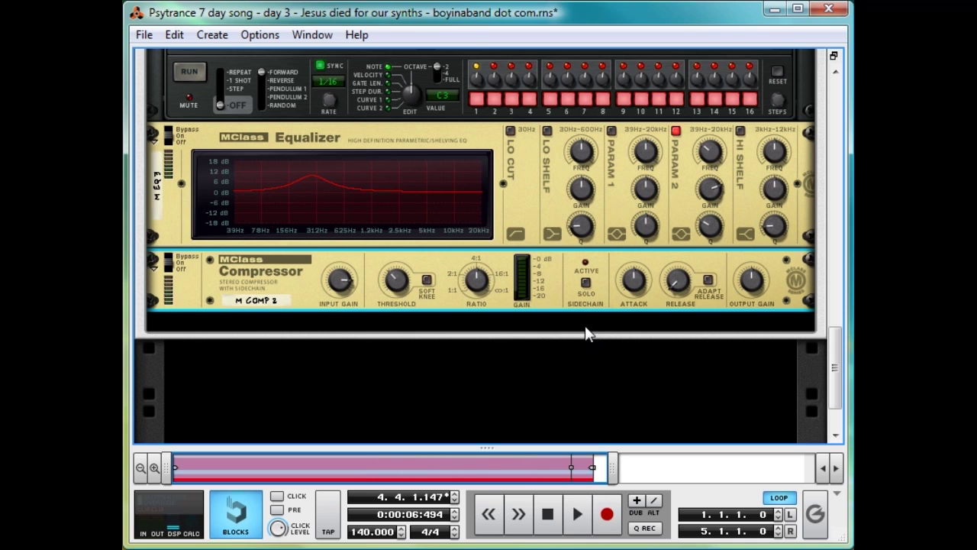
Step: Open the Lead deux clip in the Block 1 sequencer and examine the pitches and rhythm of its two-bar note pattern
drag(499, 446, 638, 184)
double_click(527, 183)
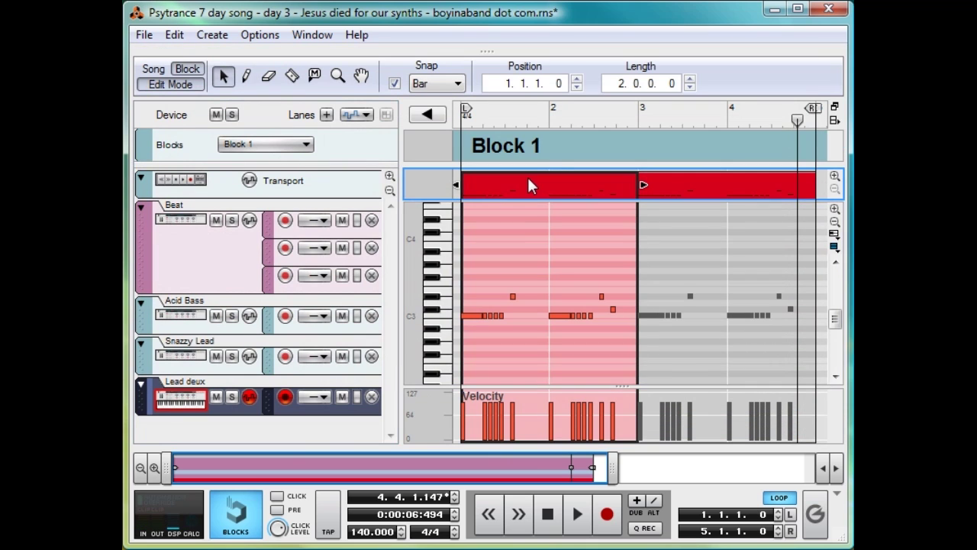
click(522, 226)
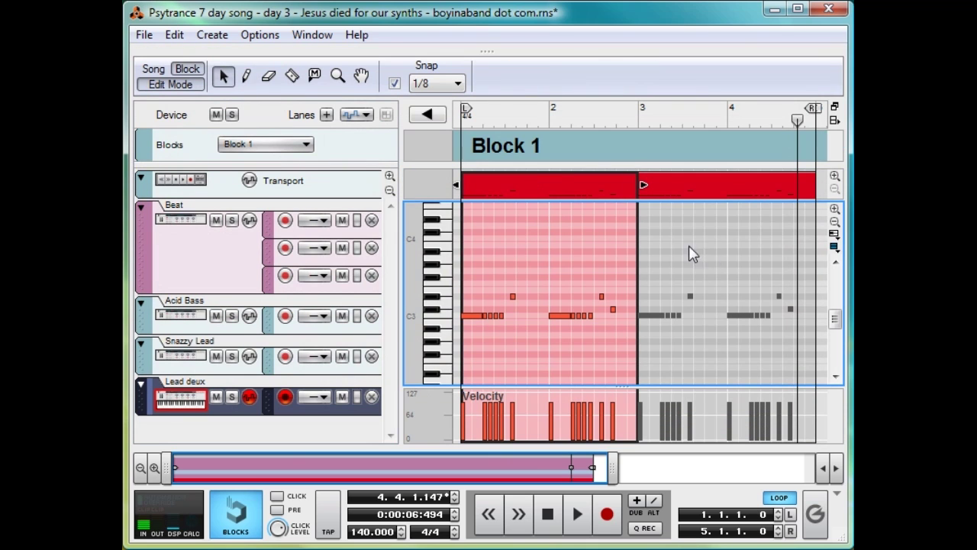
key(KP_0)
drag(609, 467, 376, 468)
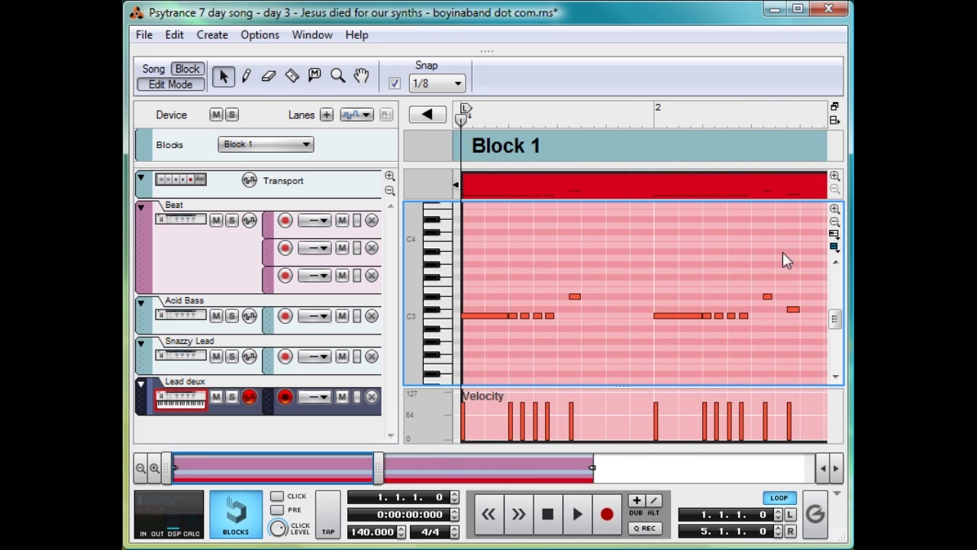
click(439, 310)
click(449, 293)
click(445, 308)
click(575, 297)
Step: In the rack mixer, unsolo the Lead deux channel and mute the Snazzy Lead channel
drag(485, 54, 477, 333)
scroll(504, 229, up, 15)
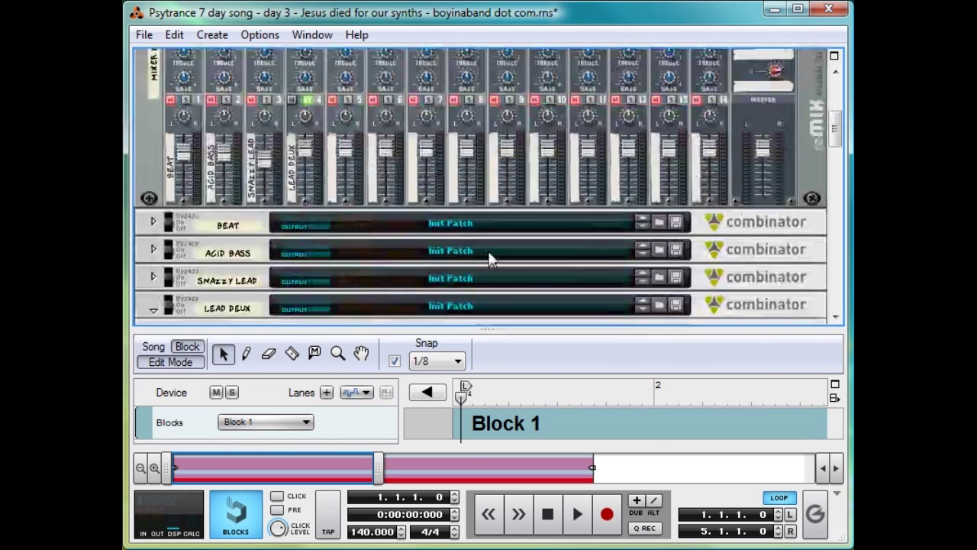
click(306, 100)
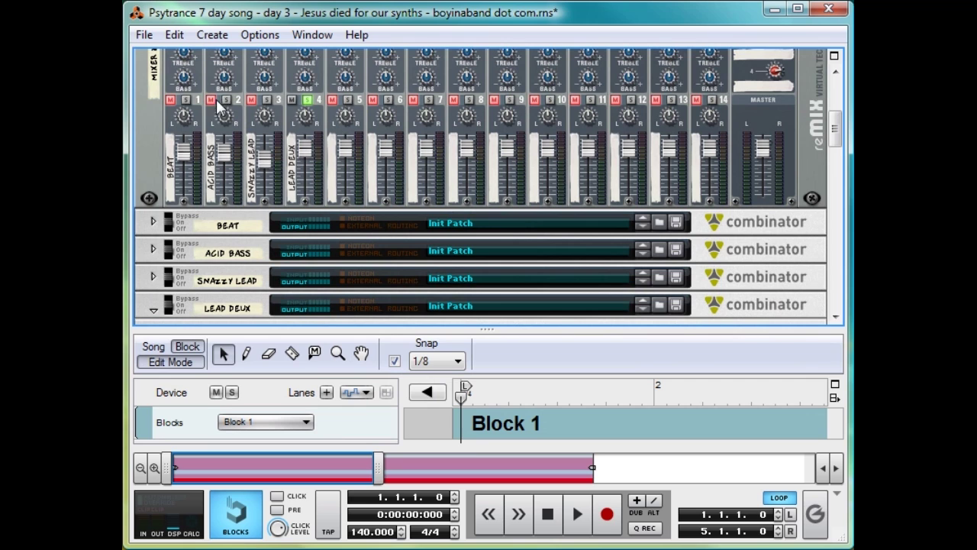
click(305, 100)
click(251, 100)
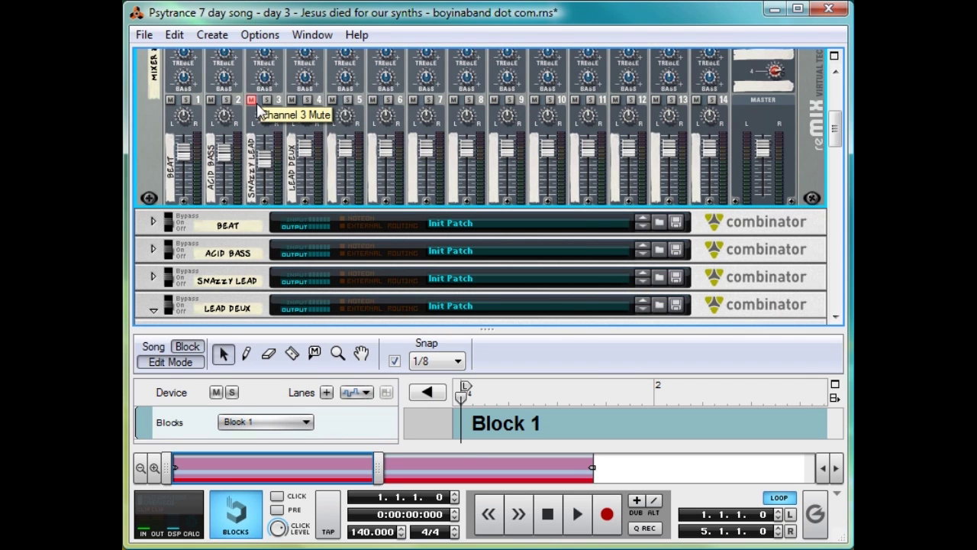
Step: Play the loop to hear Lead deux together with the Beat and Acid Bass channels
key(space)
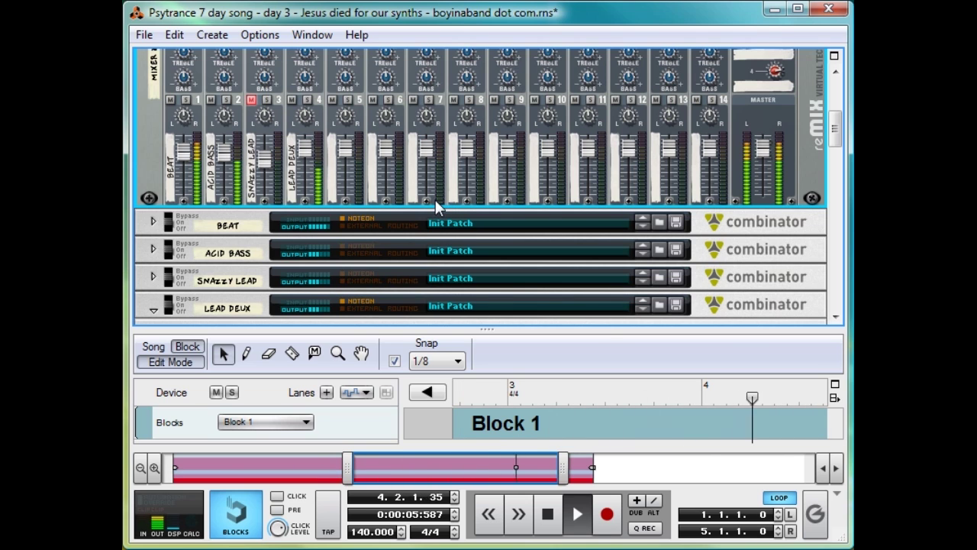
key(space)
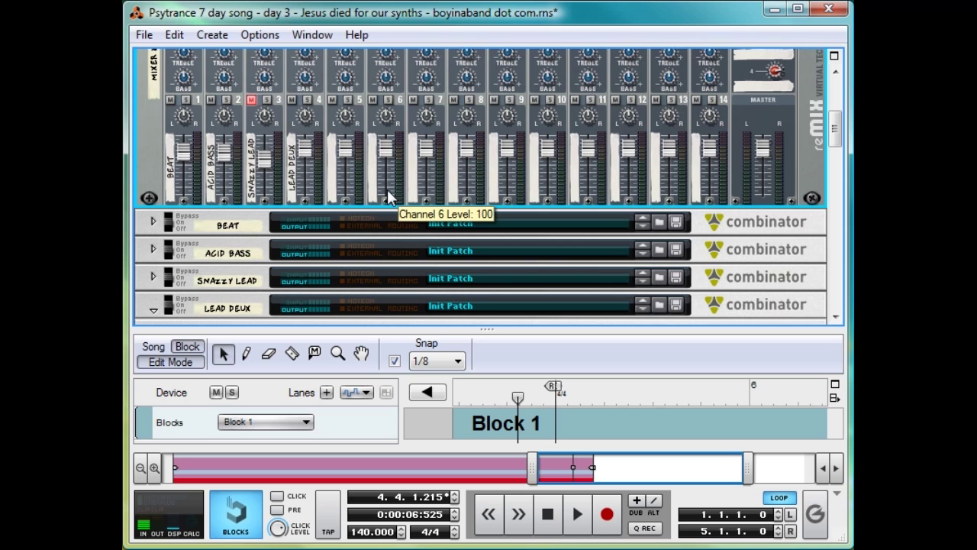
key(space)
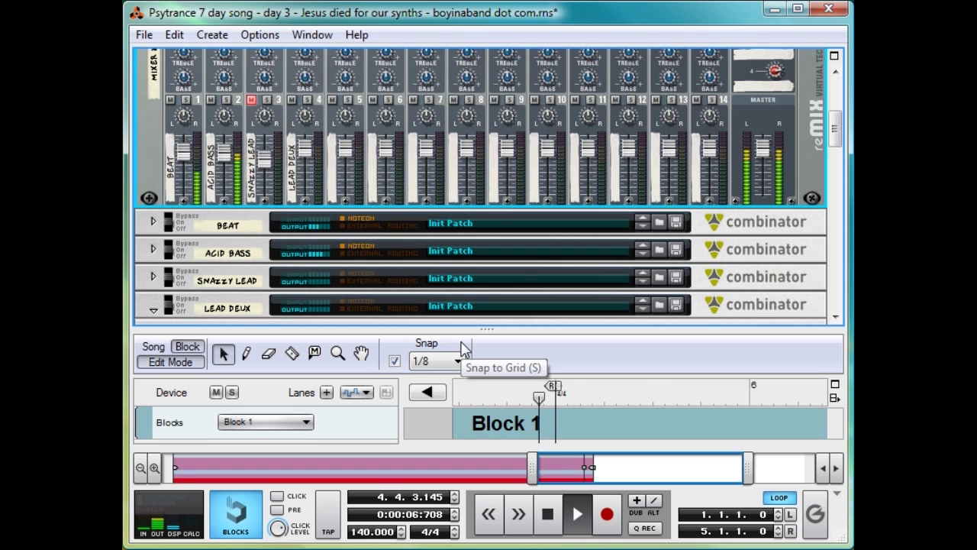